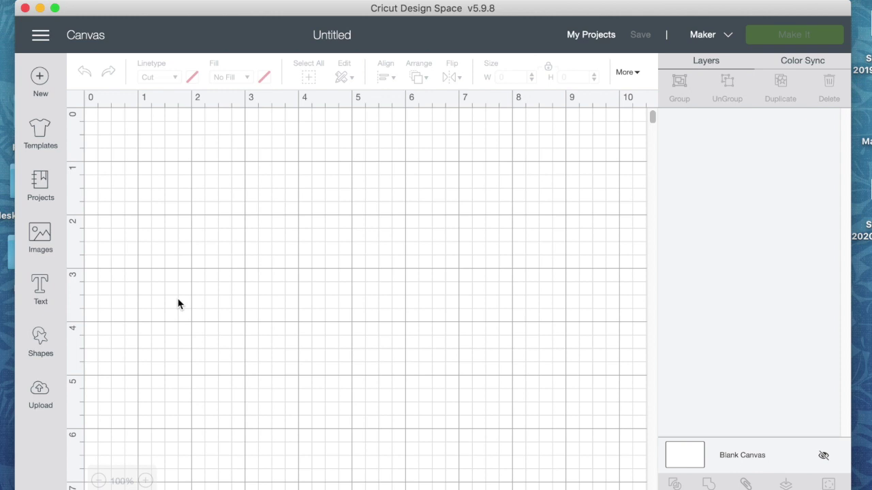
Open the Shapes panel to show the basic shape library
{"action": "left_click", "coordinate": [42, 342]}
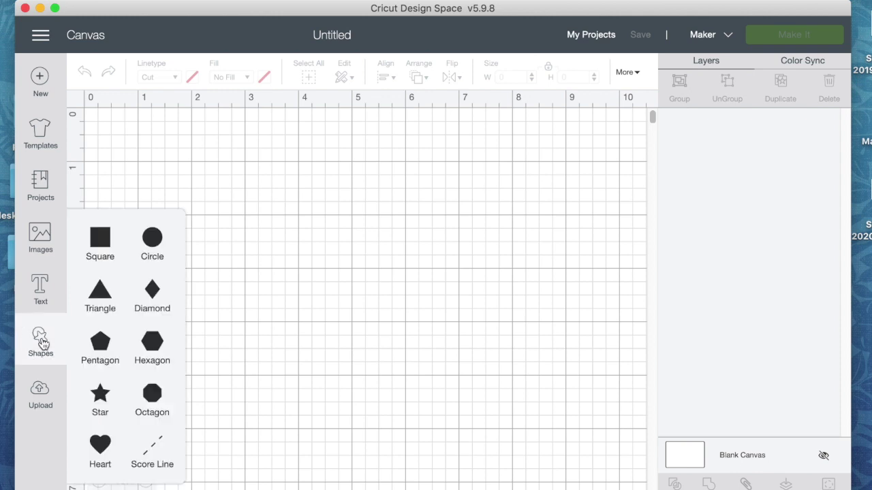
Add a circle, resize it to 1.319 inches across, and place it near the top-left corner
{"action": "left_click", "coordinate": [156, 247]}
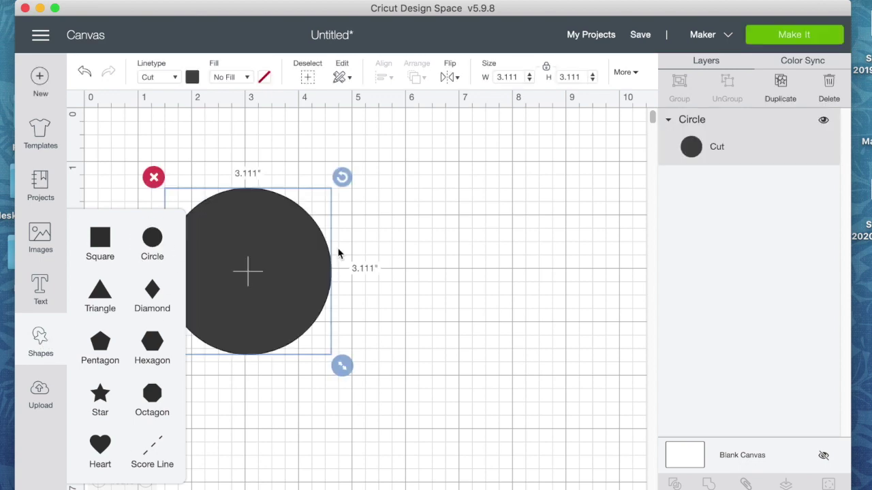
{"action": "left_click", "coordinate": [311, 389]}
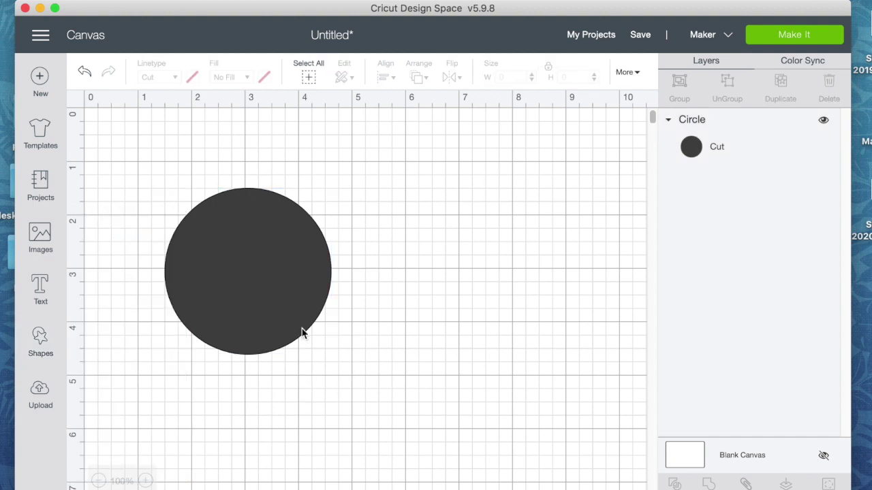
{"action": "left_click", "coordinate": [283, 305]}
{"action": "left_click_drag", "start_coordinate": [342, 365], "coordinate": [246, 276]}
{"action": "left_click_drag", "start_coordinate": [205, 252], "coordinate": [144, 201]}
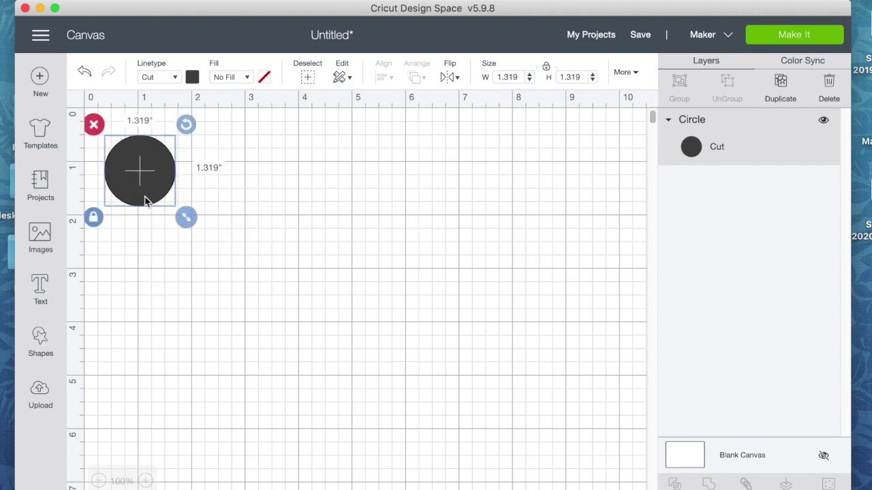
Restore the accidentally cut circle by pasting it back near the top-left corner
{"action": "left_click", "coordinate": [342, 79]}
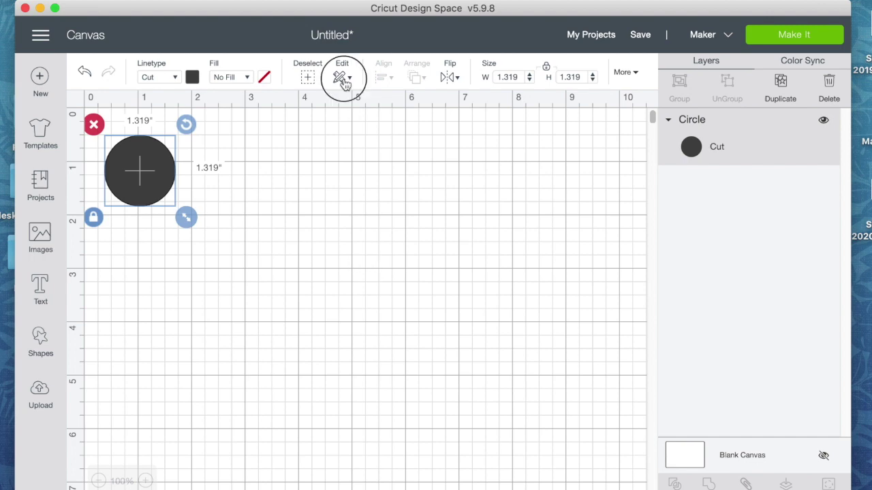
{"action": "left_click", "coordinate": [352, 103]}
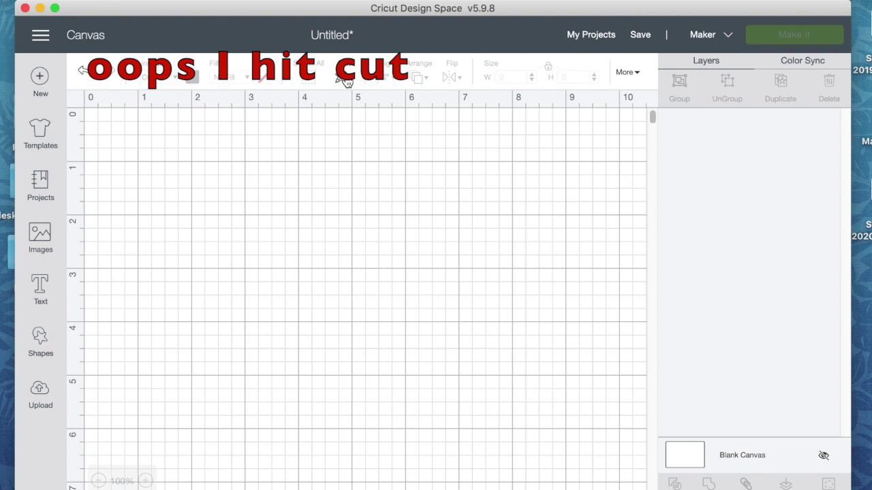
{"action": "left_click", "coordinate": [344, 78]}
{"action": "left_click", "coordinate": [360, 145]}
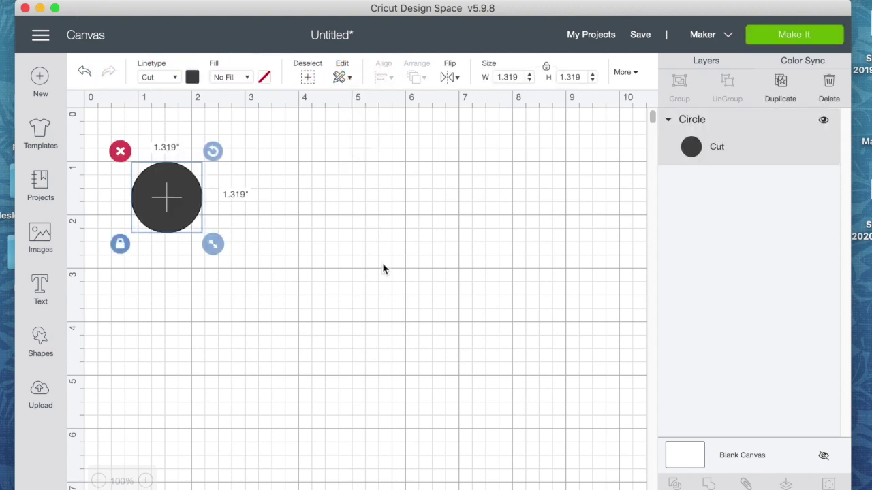
{"action": "left_click_drag", "start_coordinate": [159, 204], "coordinate": [145, 177]}
Copy the circle and paste copies until there are five, with one placed beside the original
{"action": "left_click", "coordinate": [340, 78]}
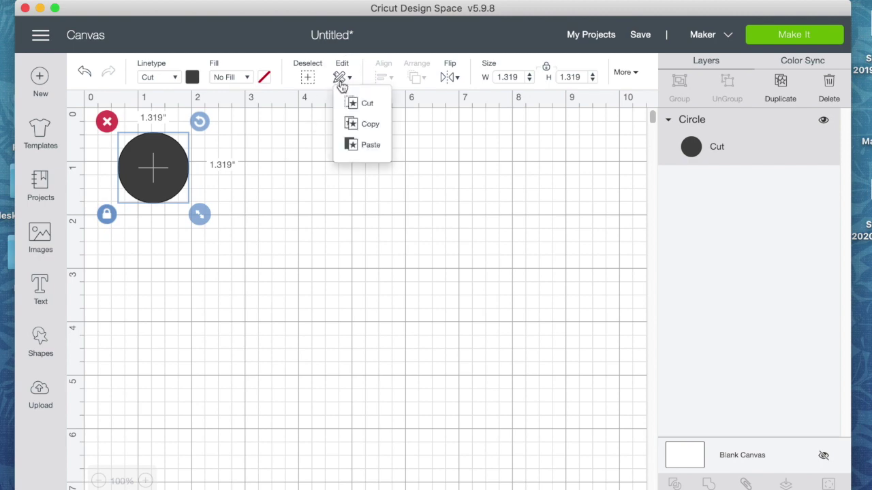
{"action": "left_click", "coordinate": [349, 121]}
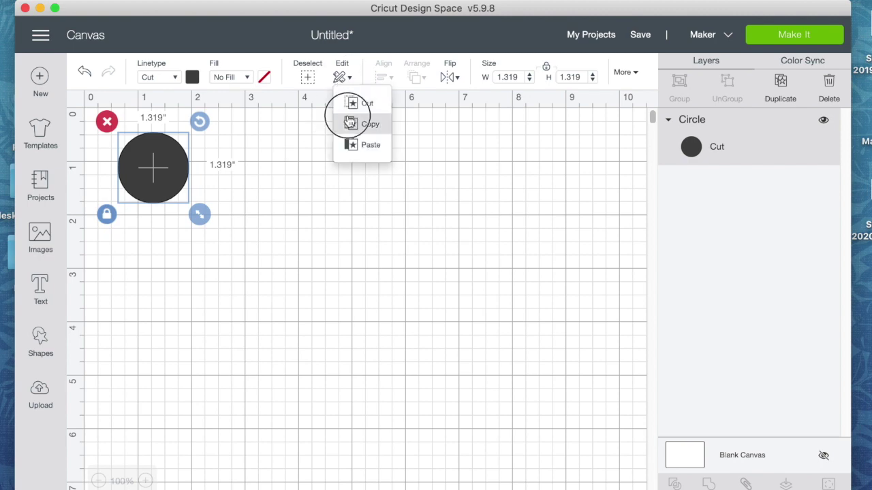
{"action": "left_click", "coordinate": [348, 79]}
{"action": "left_click", "coordinate": [357, 143]}
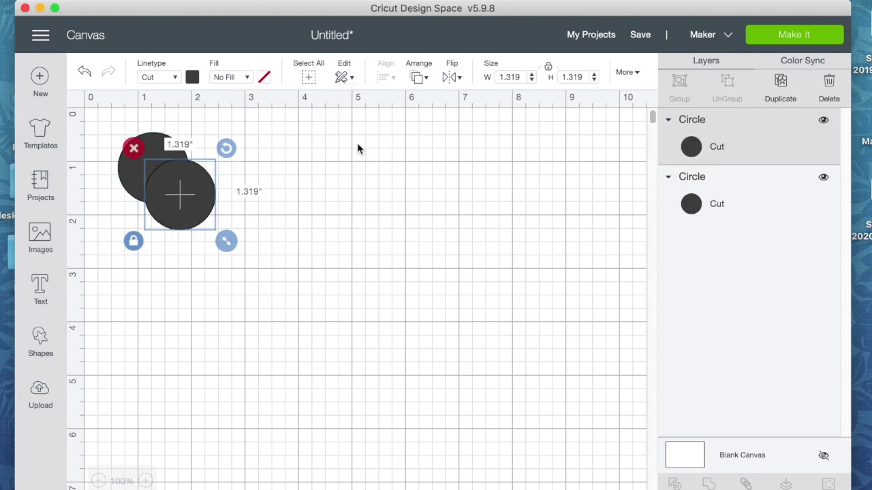
{"action": "left_click_drag", "start_coordinate": [185, 230], "coordinate": [256, 202]}
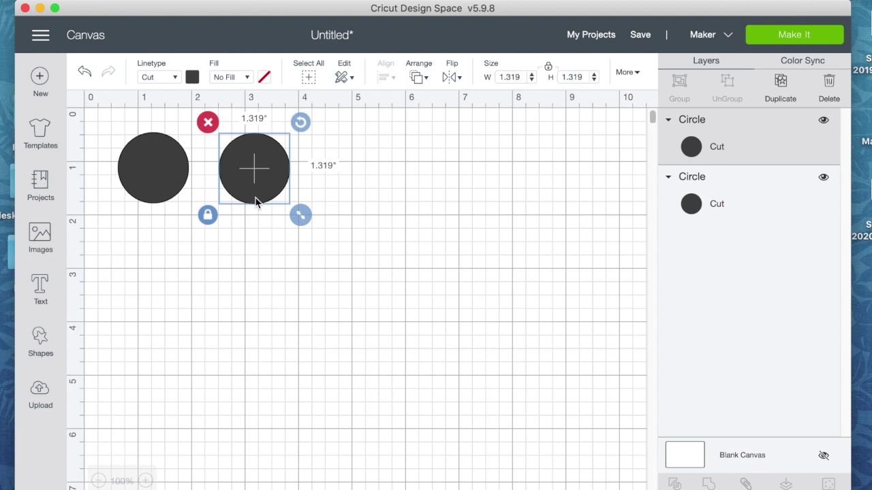
{"action": "key", "text": "super+v"}
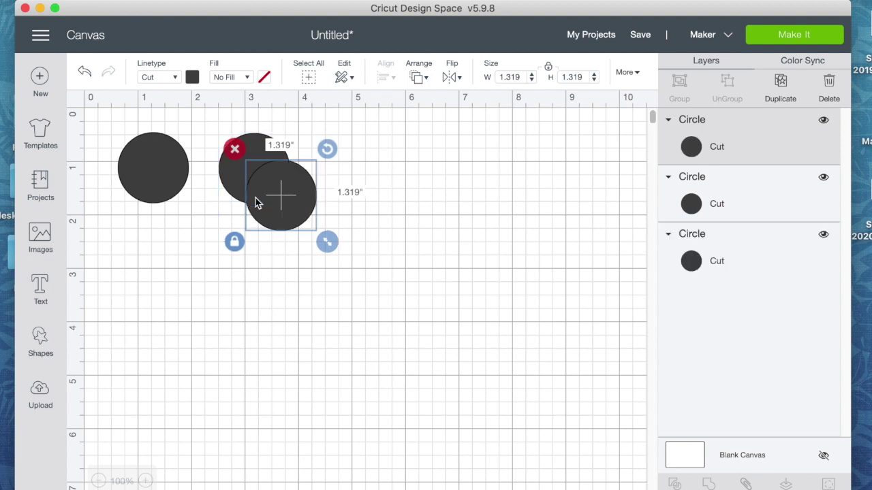
{"action": "key", "text": "super+v"}
{"action": "key", "text": "super+v"}
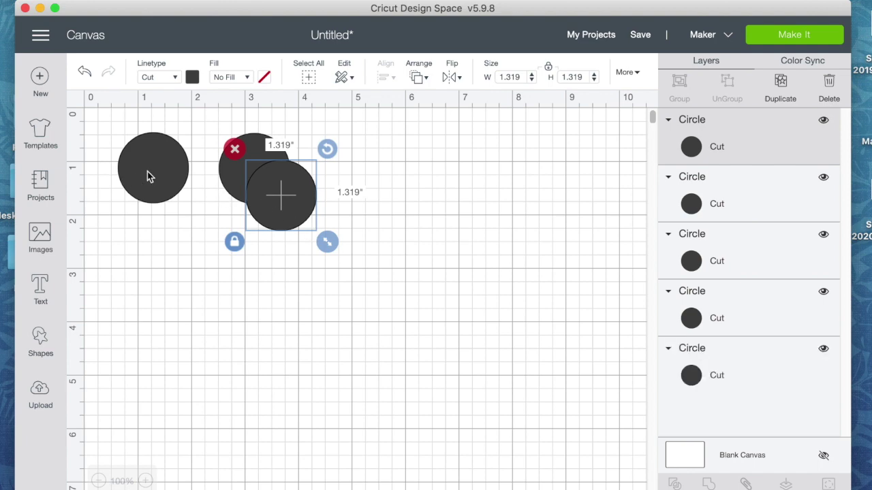
{"action": "mouse_move", "coordinate": [148, 175]}
{"action": "left_mouse_down"}
{"action": "mouse_move", "coordinate": [130, 146]}
{"action": "mouse_move", "coordinate": [134, 170]}
{"action": "left_mouse_up"}
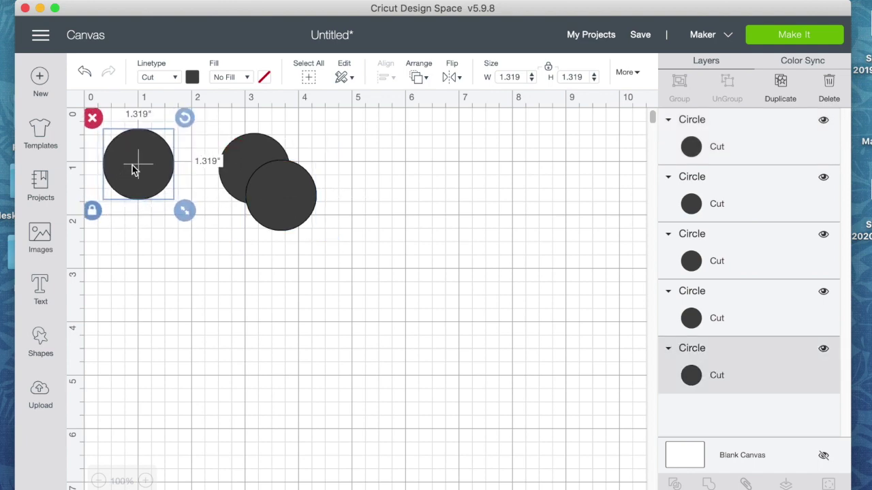
Move one stacked circle copy out to the 9-inch mark and select all five circles
{"action": "left_click_drag", "start_coordinate": [287, 216], "coordinate": [591, 193]}
{"action": "left_click_drag", "start_coordinate": [615, 288], "coordinate": [400, 99]}
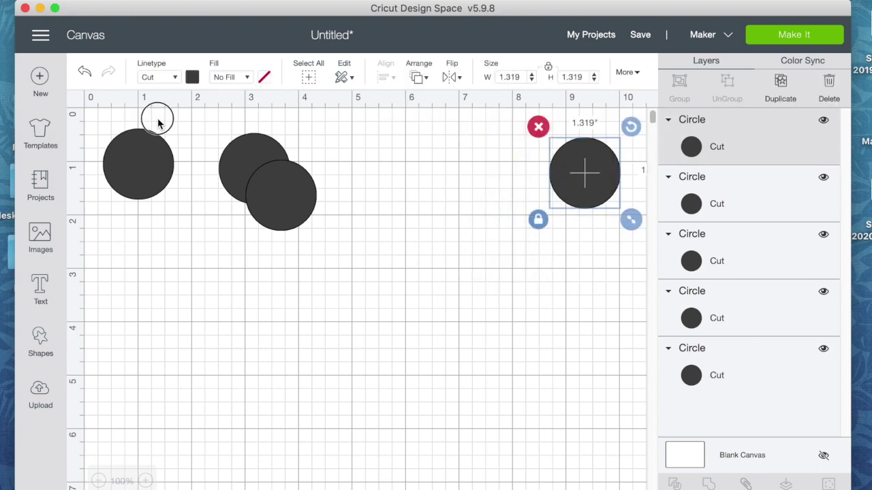
{"action": "left_click_drag", "start_coordinate": [610, 261], "coordinate": [607, 157]}
{"action": "left_click", "coordinate": [603, 293]}
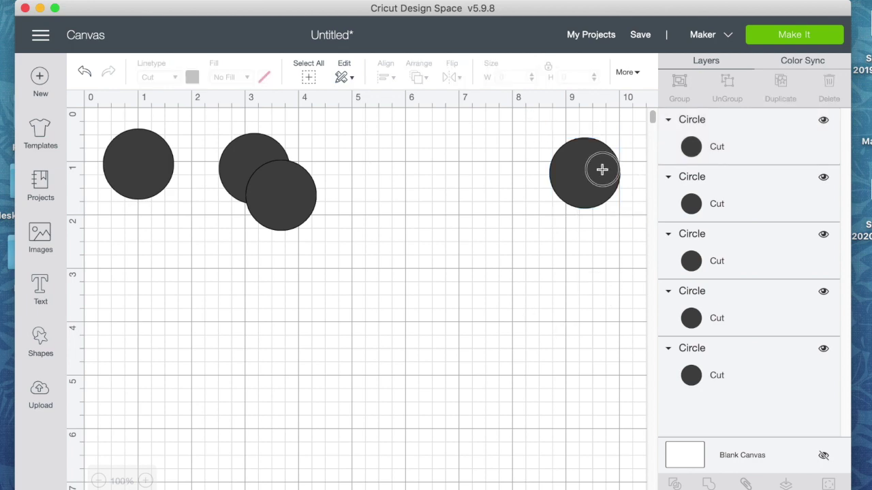
{"action": "left_click_drag", "start_coordinate": [607, 271], "coordinate": [604, 156]}
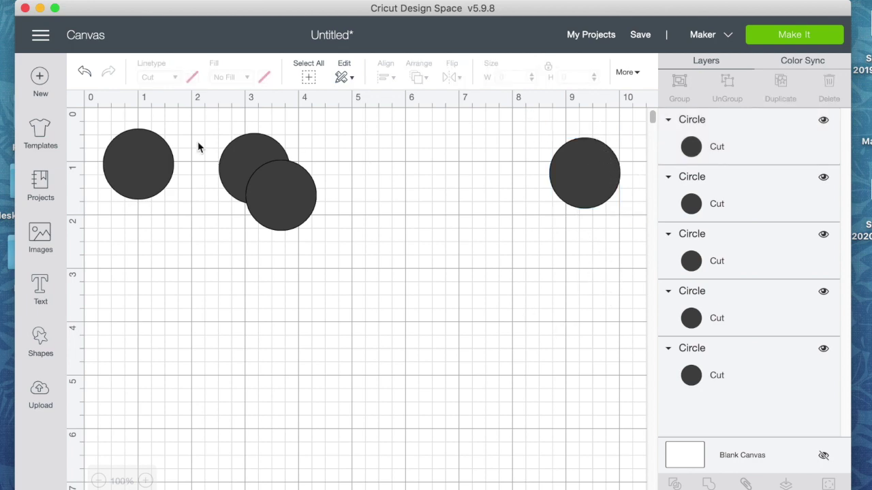
{"action": "left_click_drag", "start_coordinate": [106, 122], "coordinate": [628, 247]}
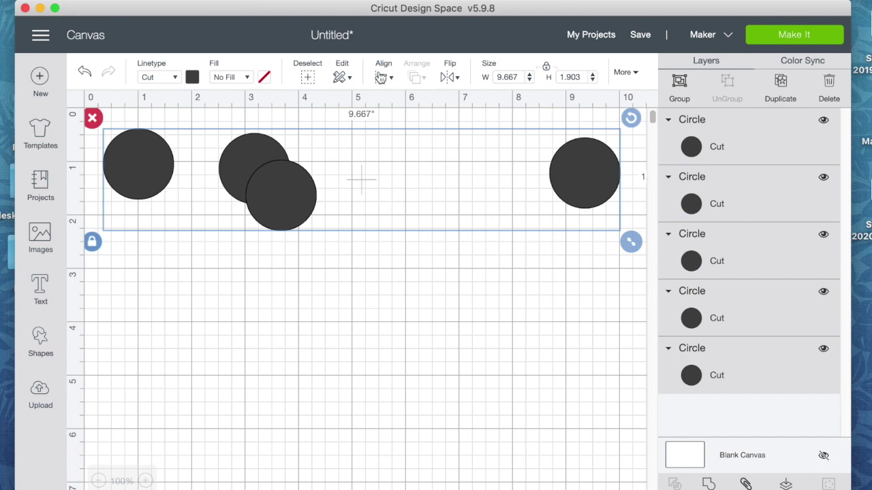
Distribute the five selected circles horizontally across the 9.667-inch span
{"action": "left_click", "coordinate": [391, 82]}
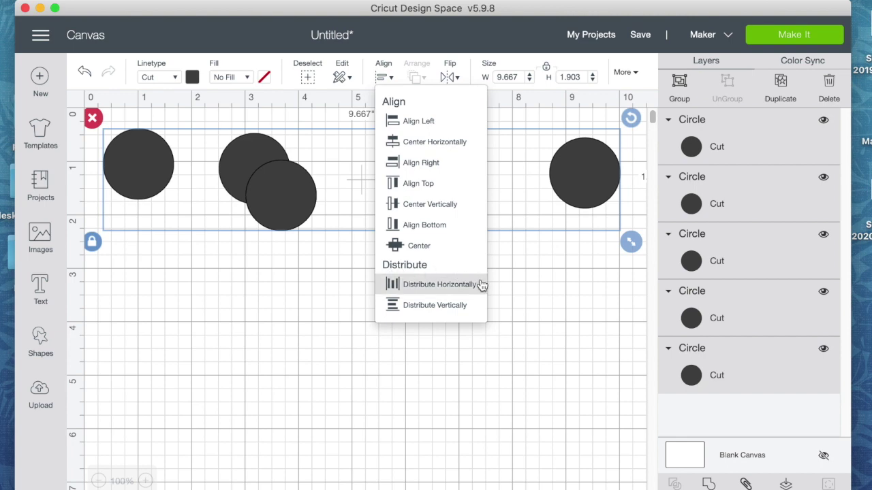
{"action": "left_click", "coordinate": [444, 287]}
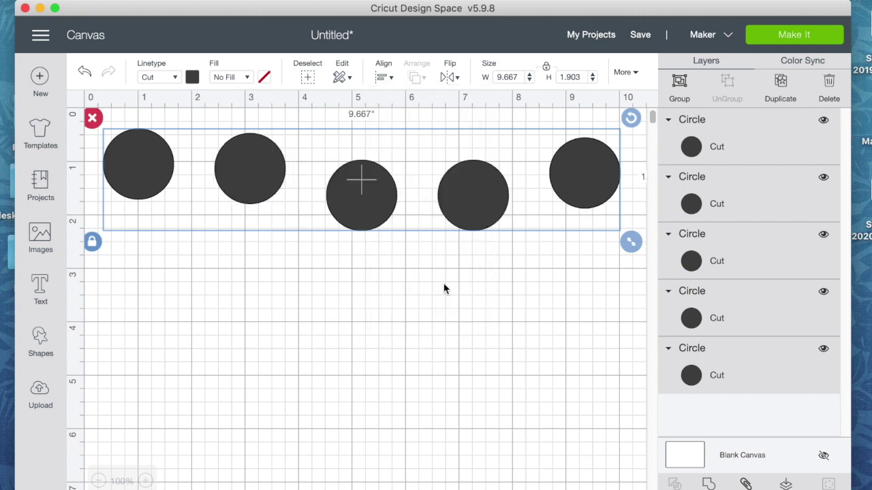
Apply Center Vertically so the five circles sit in one 1.319-inch-high row
{"action": "left_click", "coordinate": [392, 78]}
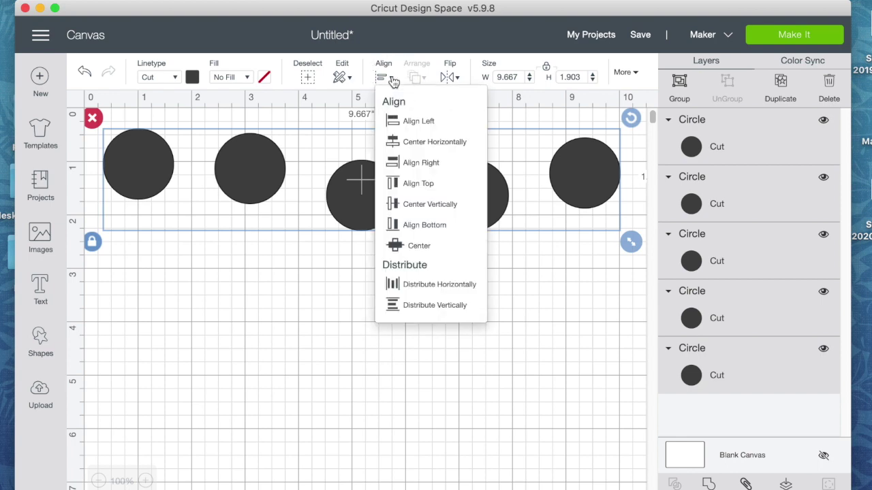
{"action": "left_click", "coordinate": [411, 204]}
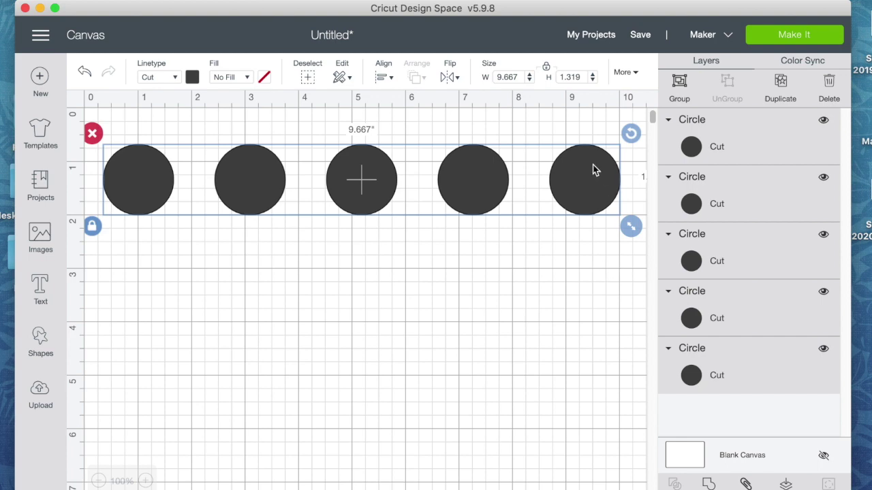
Group the five circles, reposition the group, and scale it down to about 3.514 inches wide
{"action": "left_click", "coordinate": [677, 84]}
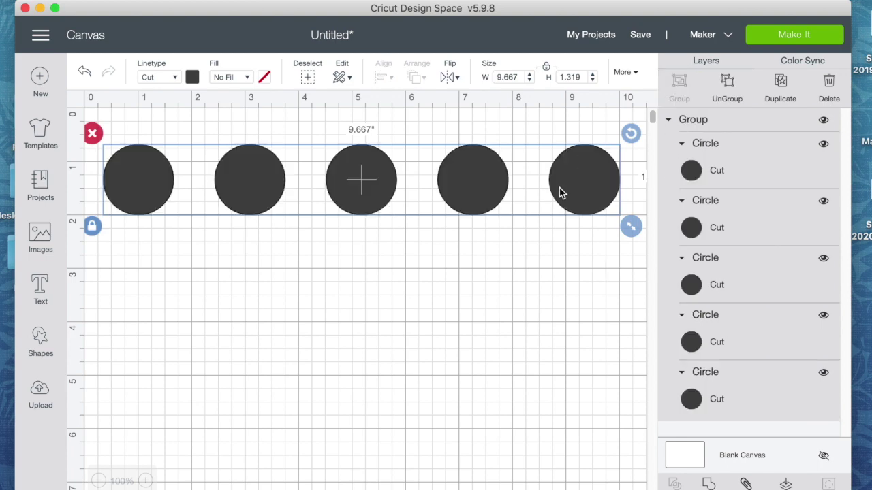
{"action": "left_click_drag", "start_coordinate": [557, 192], "coordinate": [486, 200]}
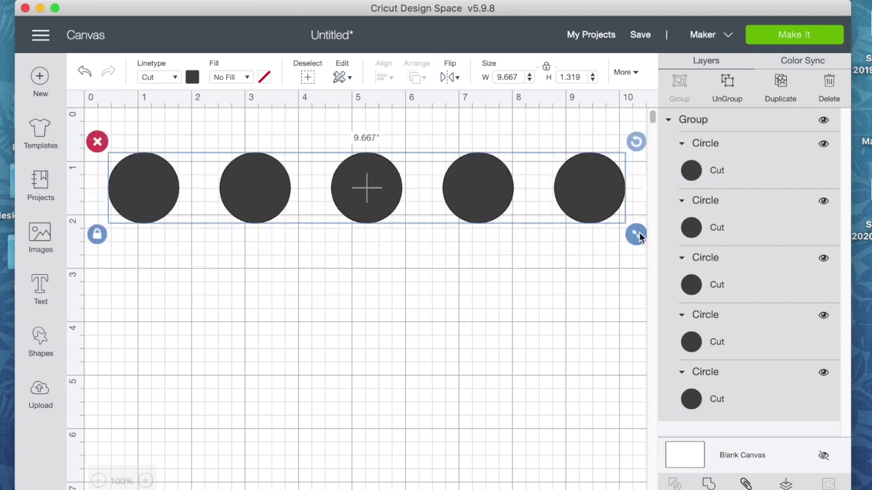
{"action": "left_click_drag", "start_coordinate": [636, 236], "coordinate": [492, 205]}
Copy the circle row and paste a duplicate as a staggered second row beneath it
{"action": "left_click", "coordinate": [339, 77]}
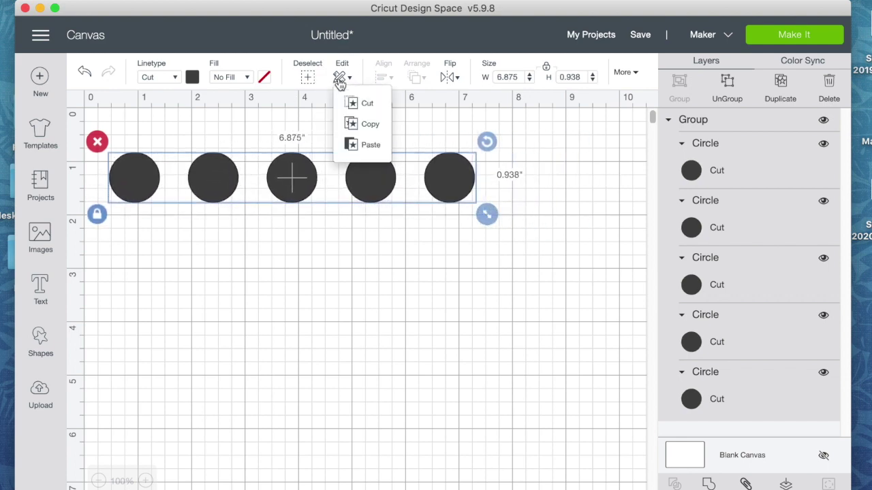
{"action": "left_click", "coordinate": [344, 121]}
{"action": "left_click", "coordinate": [341, 77]}
{"action": "left_click", "coordinate": [350, 143]}
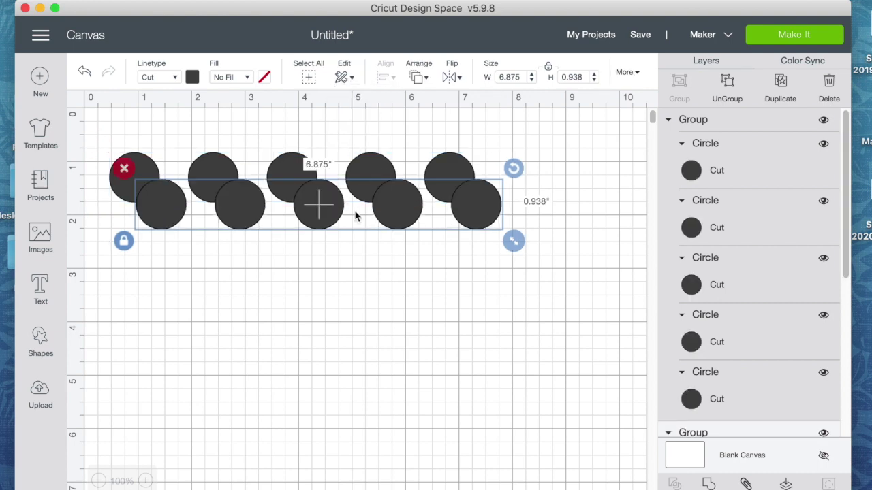
{"action": "left_click_drag", "start_coordinate": [307, 216], "coordinate": [324, 243]}
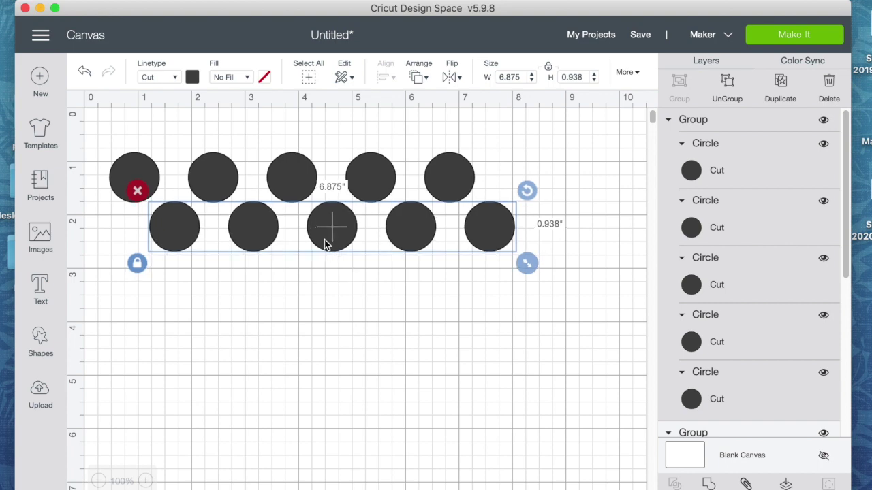
Paste staggered third and fourth rows below, then select all four rows
{"action": "key", "text": "super+v"}
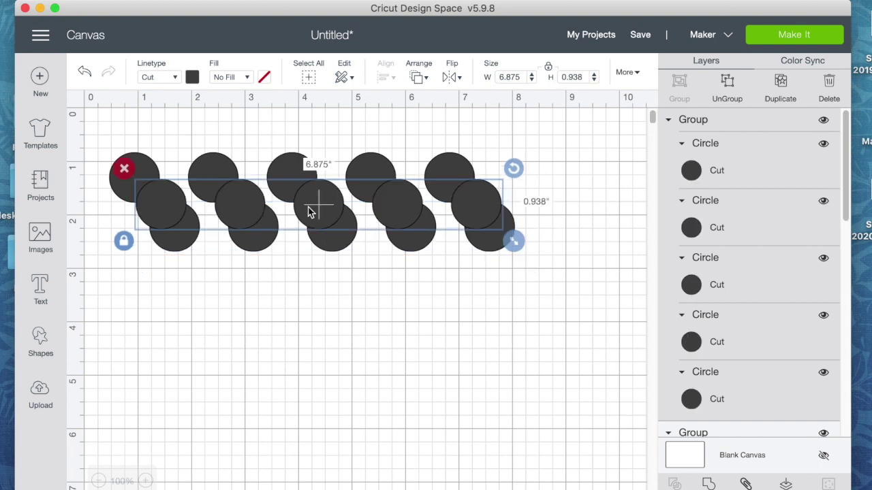
{"action": "left_click_drag", "start_coordinate": [327, 241], "coordinate": [287, 289]}
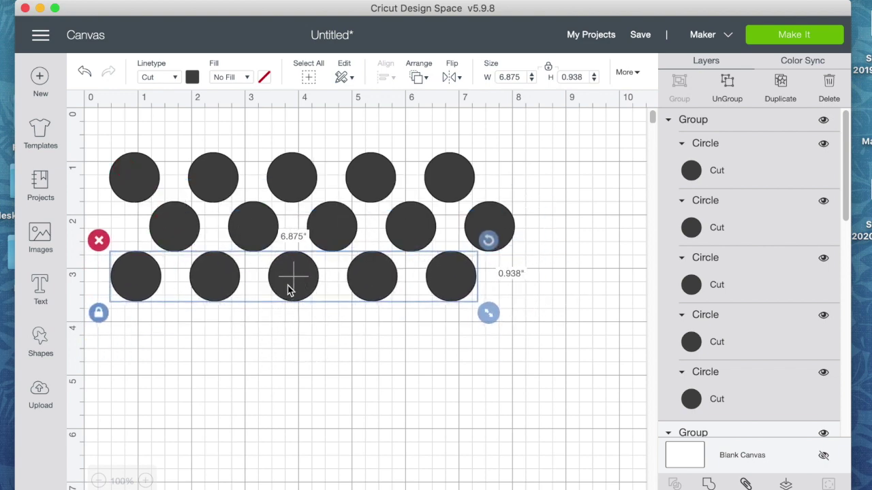
{"action": "key", "text": "super+v"}
{"action": "left_click_drag", "start_coordinate": [243, 208], "coordinate": [258, 334]}
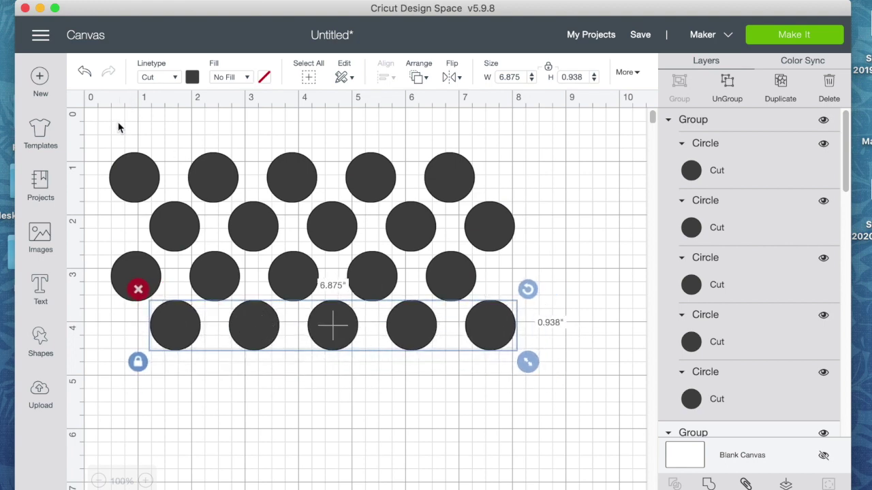
{"action": "left_click_drag", "start_coordinate": [102, 123], "coordinate": [257, 387]}
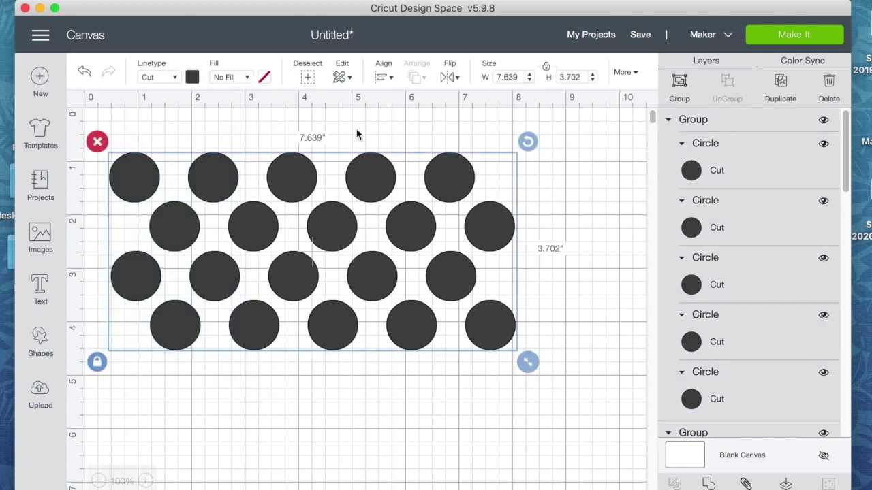
Apply Distribute Vertically to the four selected rows, then clear the selection
{"action": "left_click", "coordinate": [347, 79]}
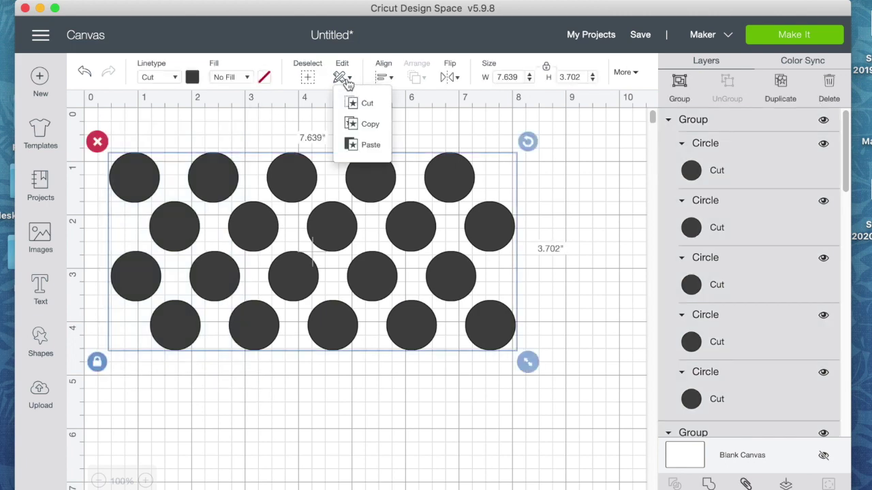
{"action": "left_click", "coordinate": [384, 78]}
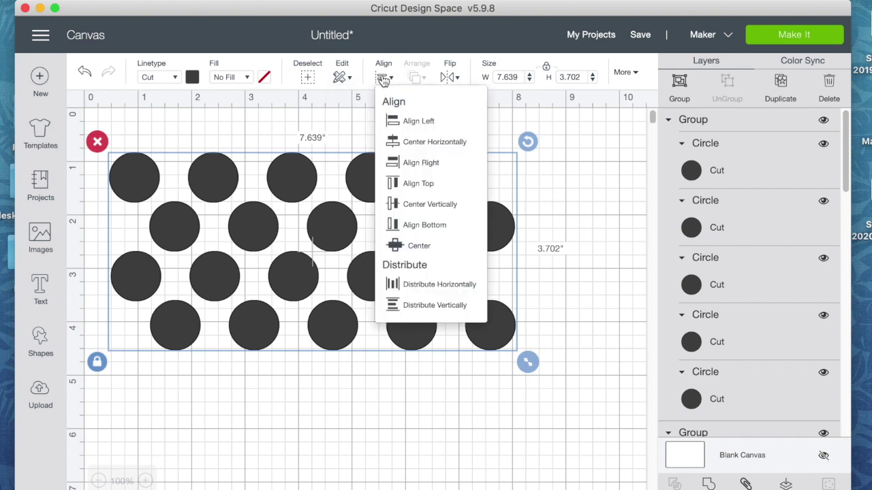
{"action": "left_click", "coordinate": [414, 310]}
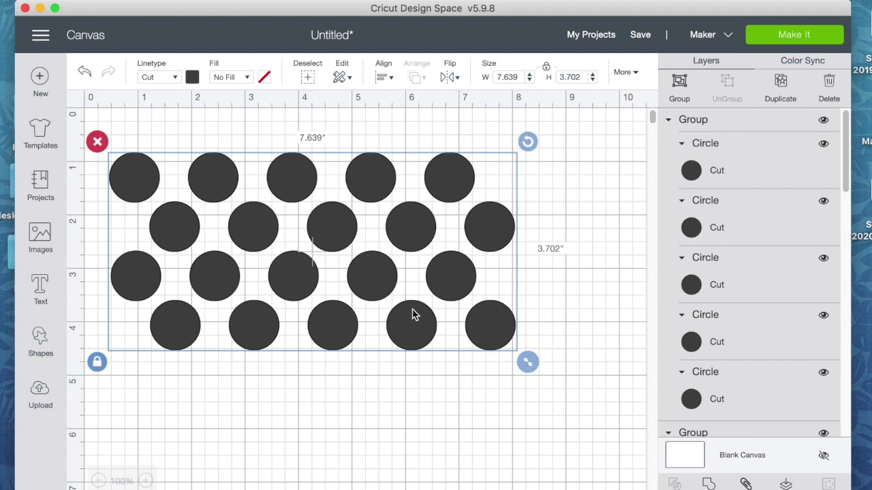
{"action": "left_click", "coordinate": [402, 413]}
Lower the bottom row, then distribute all four rows vertically to span 7.625 × 4.077 inches
{"action": "left_click_drag", "start_coordinate": [335, 336], "coordinate": [335, 357]}
{"action": "left_click", "coordinate": [322, 399]}
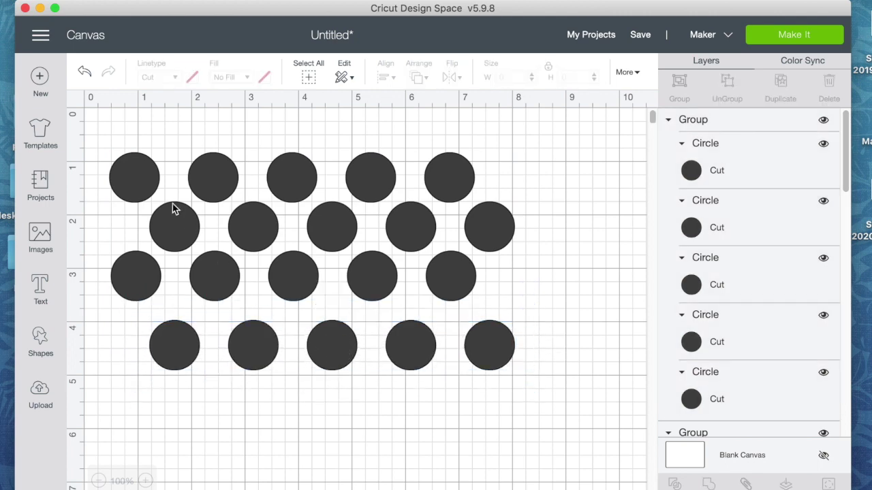
{"action": "left_click_drag", "start_coordinate": [113, 132], "coordinate": [261, 406]}
{"action": "left_click", "coordinate": [383, 78]}
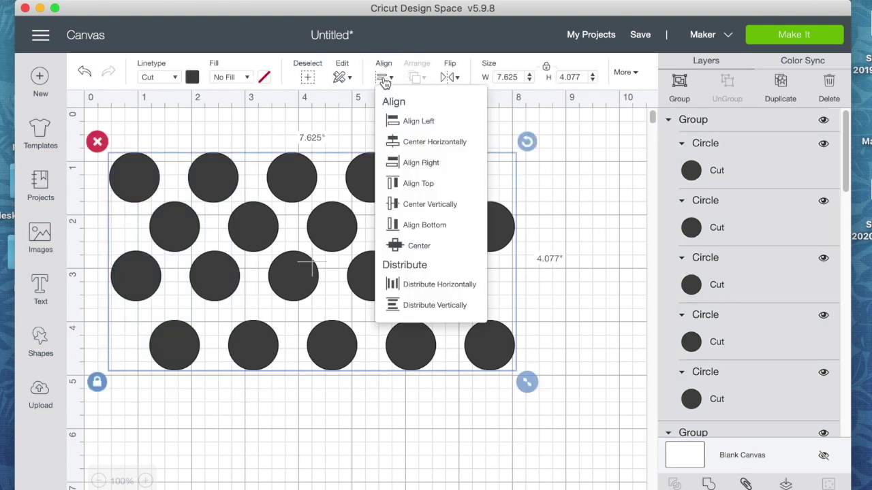
{"action": "left_click", "coordinate": [434, 306]}
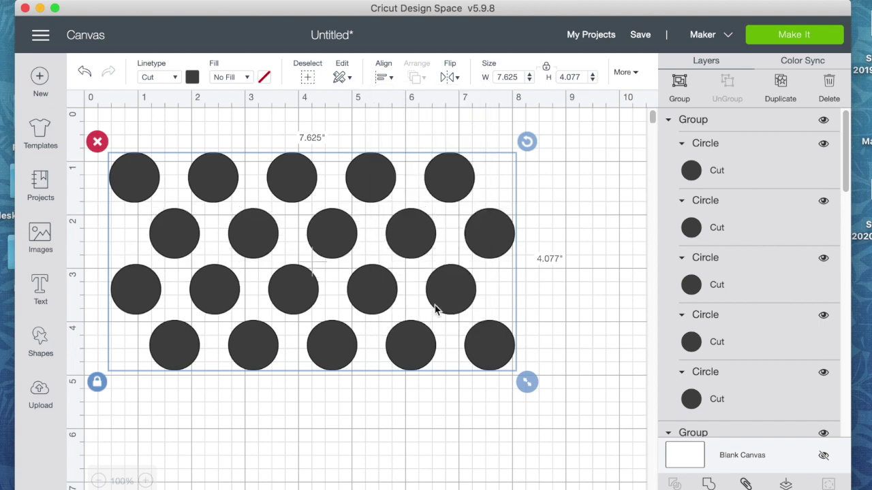
{"action": "left_click", "coordinate": [386, 426]}
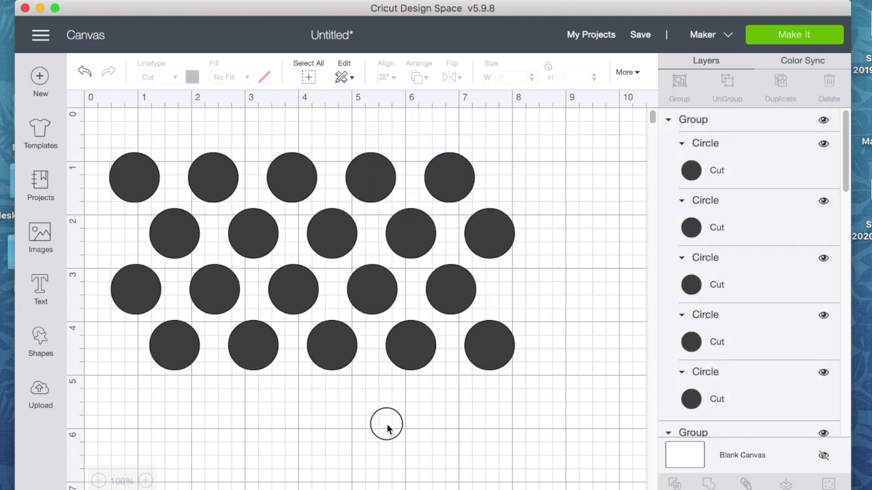
{"action": "left_click", "coordinate": [191, 236]}
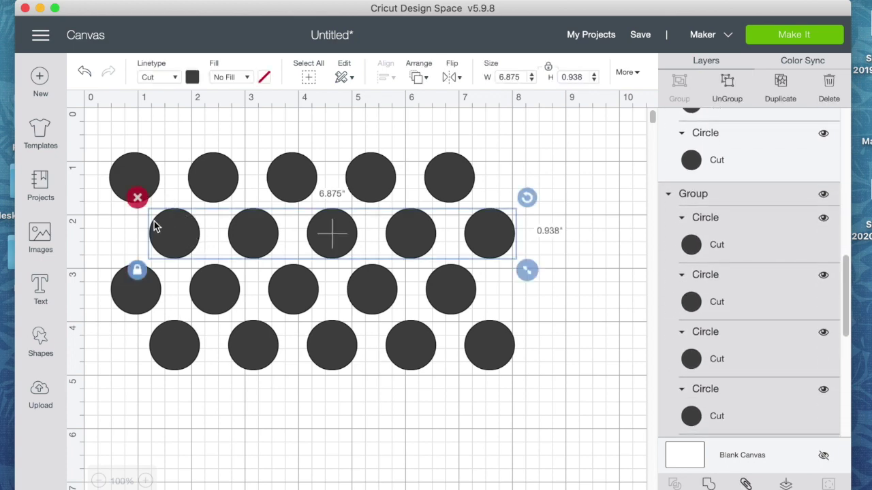
Add the bottom row to the selection and apply Align > Center Horizontally, then select the top row
{"action": "left_click", "coordinate": [175, 359], "text": "shift"}
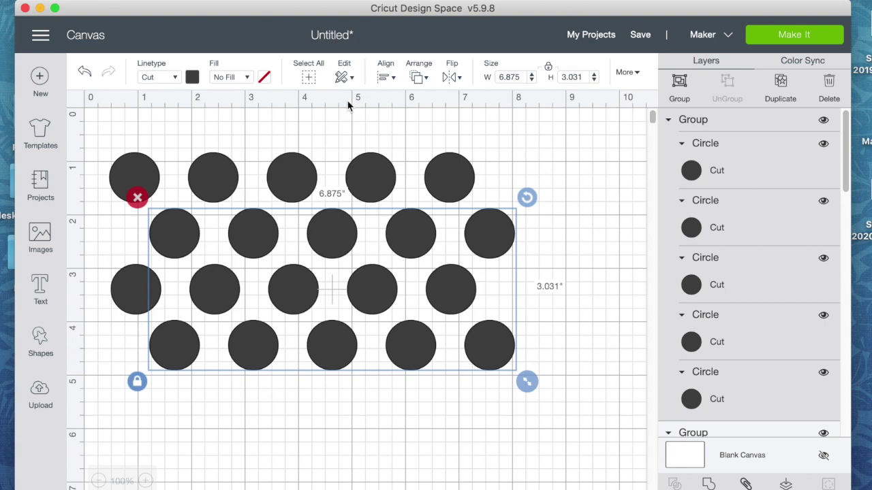
{"action": "left_click", "coordinate": [386, 80]}
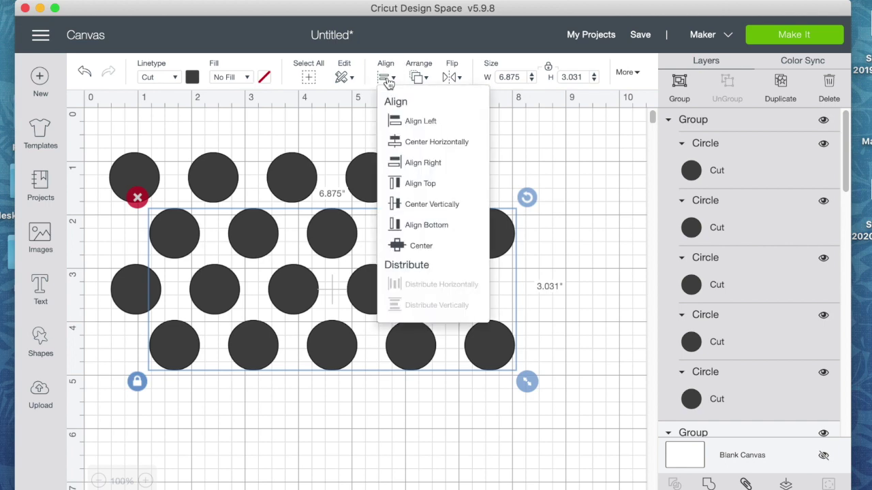
{"action": "left_click", "coordinate": [395, 141]}
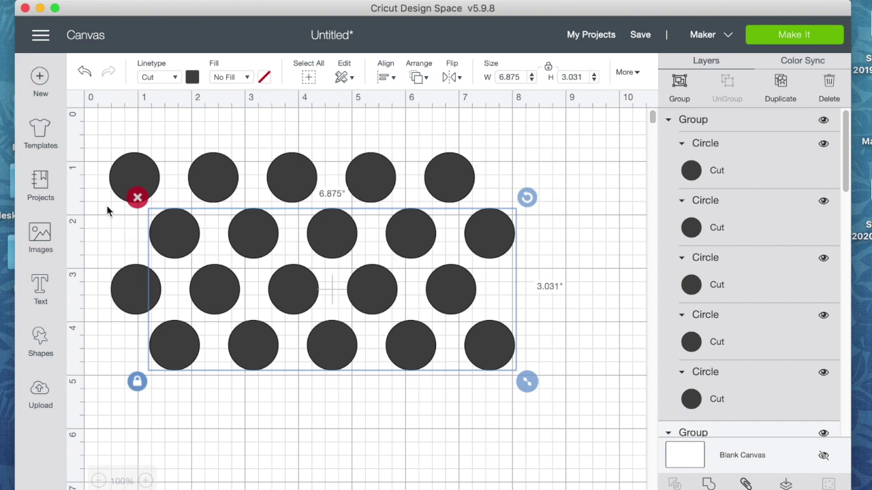
{"action": "left_click", "coordinate": [127, 180]}
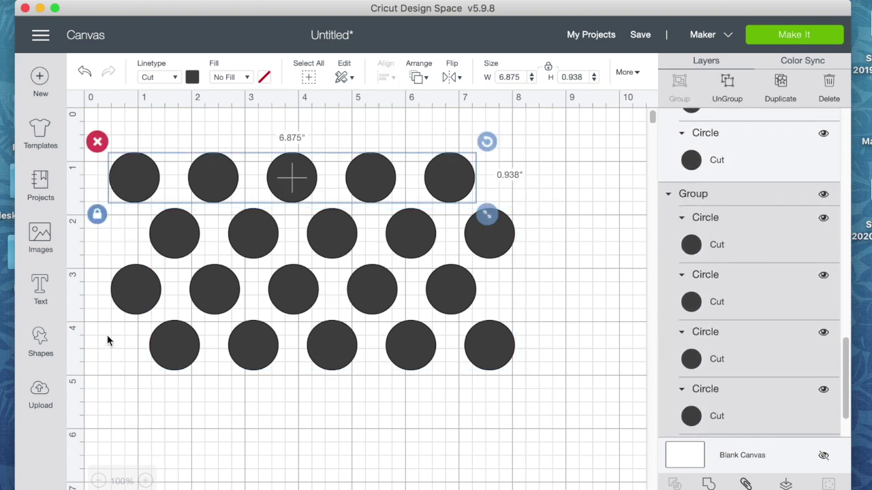
Add row three to the top-row selection, apply Align > Center Horizontally, then deselect
{"action": "left_click", "coordinate": [131, 292], "text": "shift"}
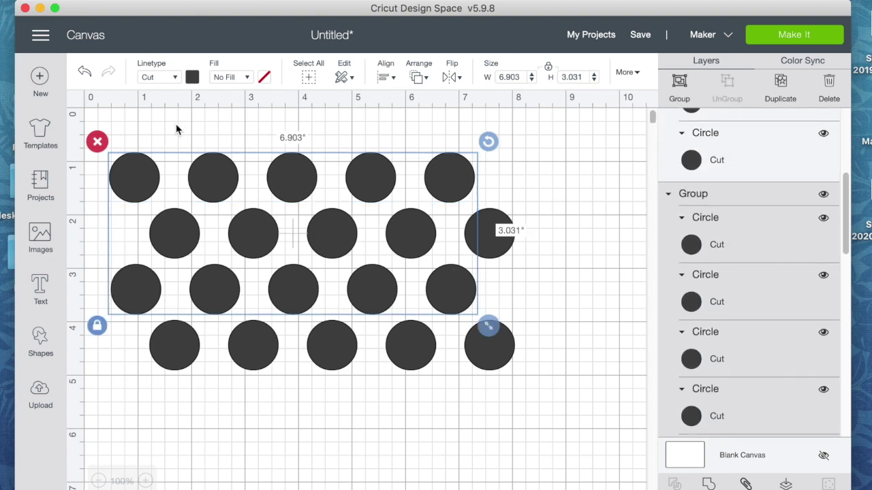
{"action": "left_click", "coordinate": [348, 81]}
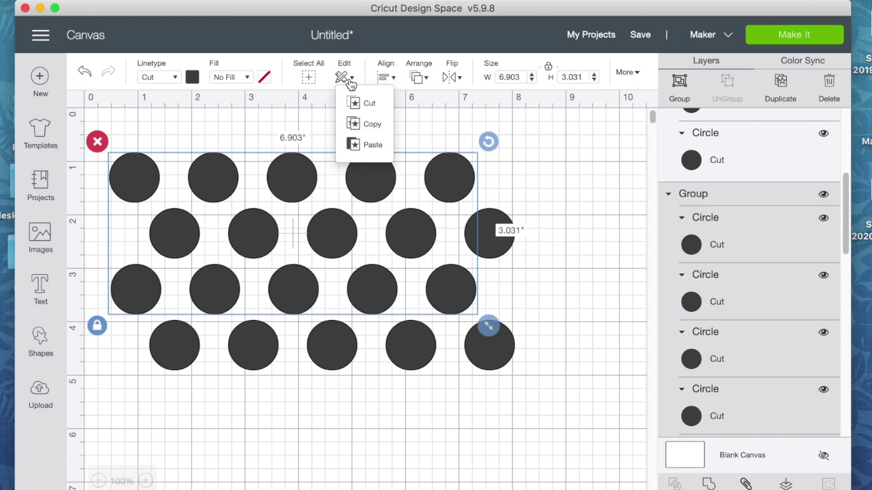
{"action": "left_click", "coordinate": [385, 79]}
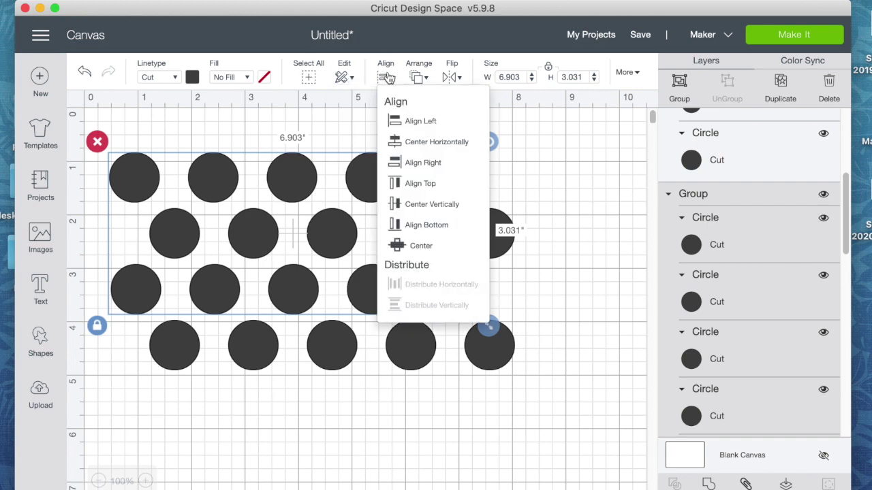
{"action": "left_click", "coordinate": [400, 147]}
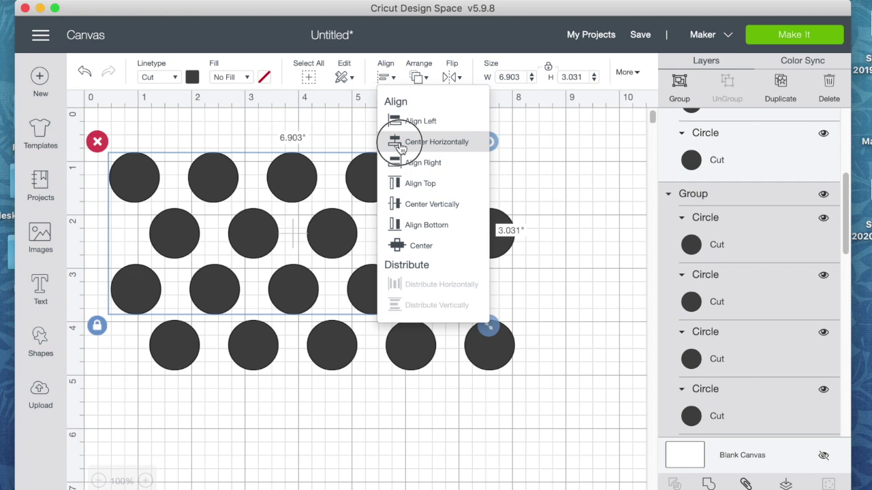
{"action": "left_click", "coordinate": [480, 450]}
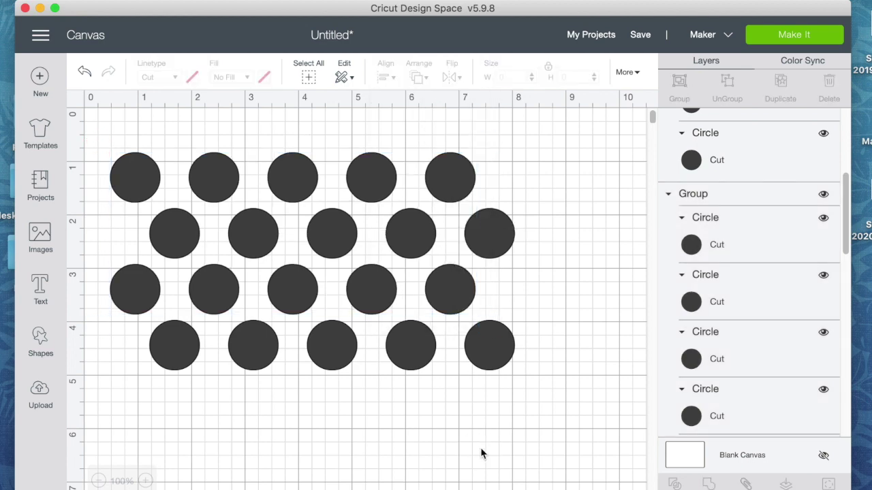